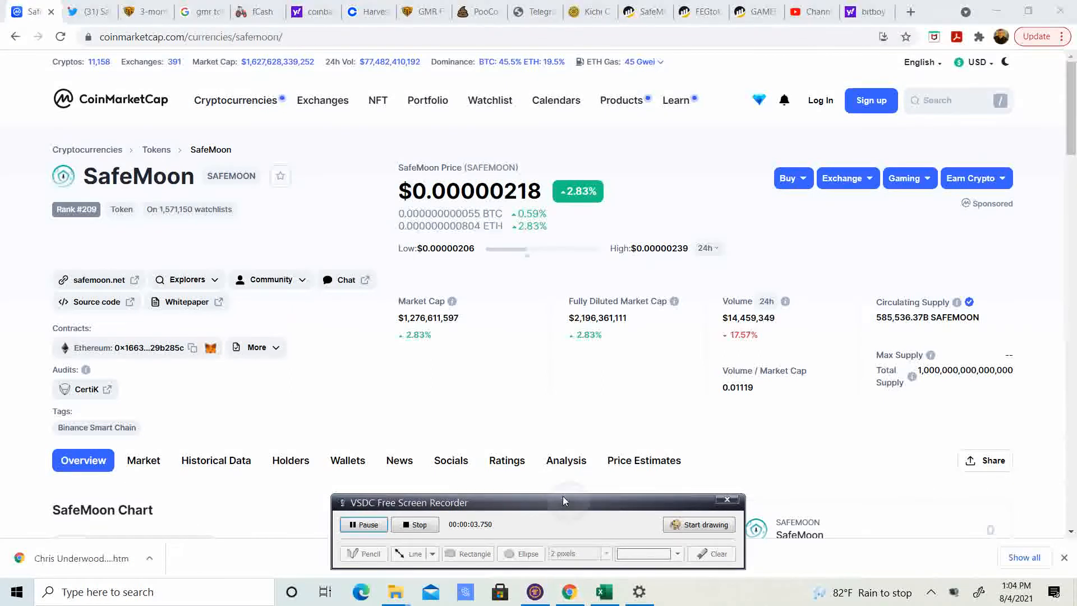
Scroll to the SafeMoon price chart and switch its range to the last seven days.
mouse_move(670, 505)
left_mouse_down()
mouse_move(922, 599)
mouse_move(949, 599)
left_mouse_up()
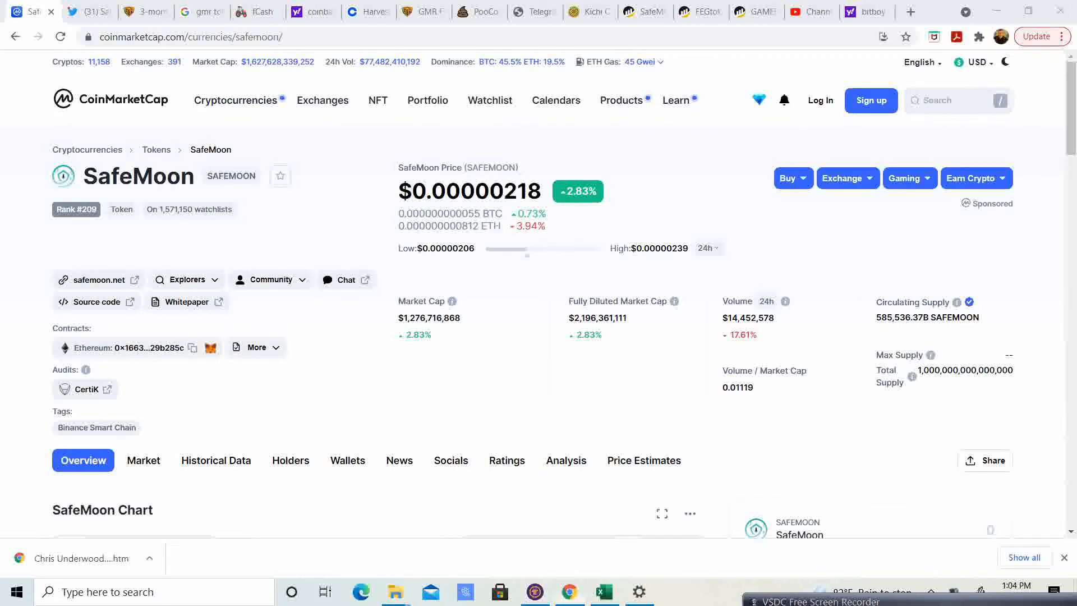
scroll(538, 336, "down", 3)
scroll(539, 337, "down", 3)
scroll(538, 337, "down", 2)
scroll(539, 337, "down", 1)
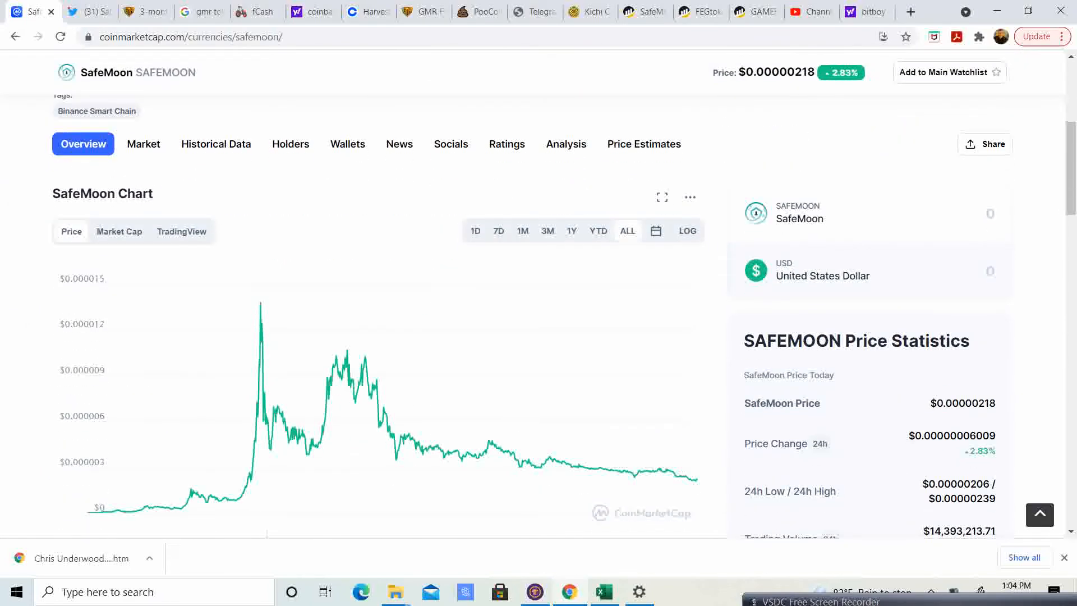
left_click(475, 230)
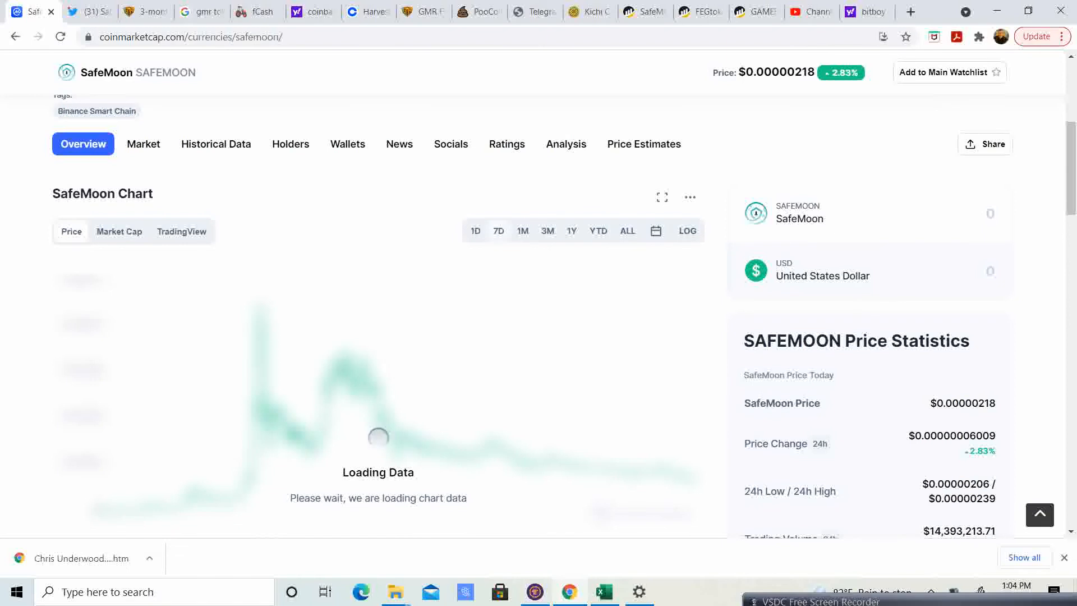
scroll(538, 336, "down", 1)
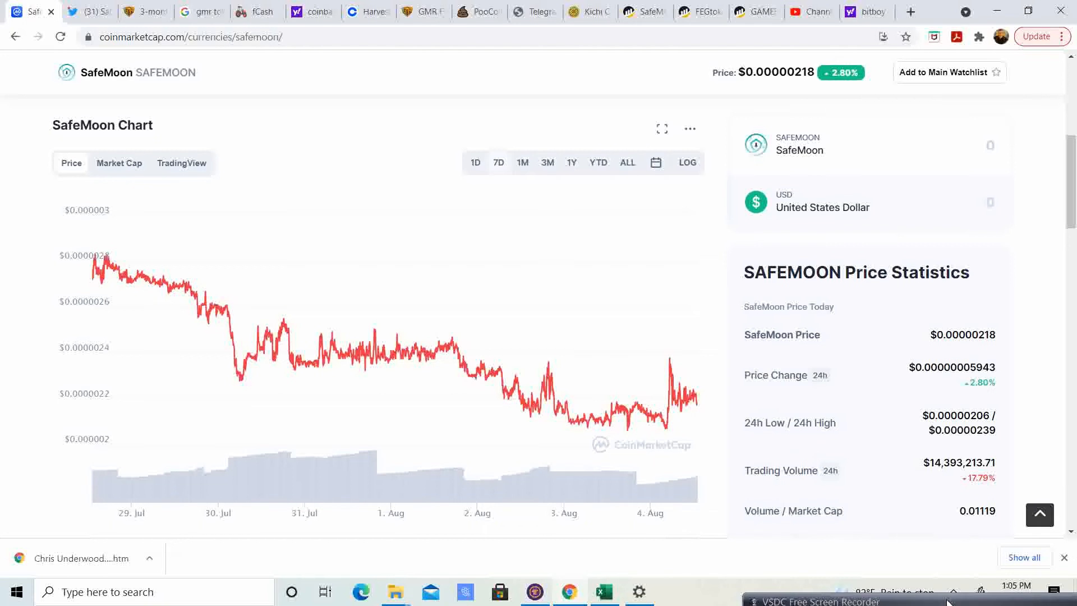
scroll(539, 337, "up", 5)
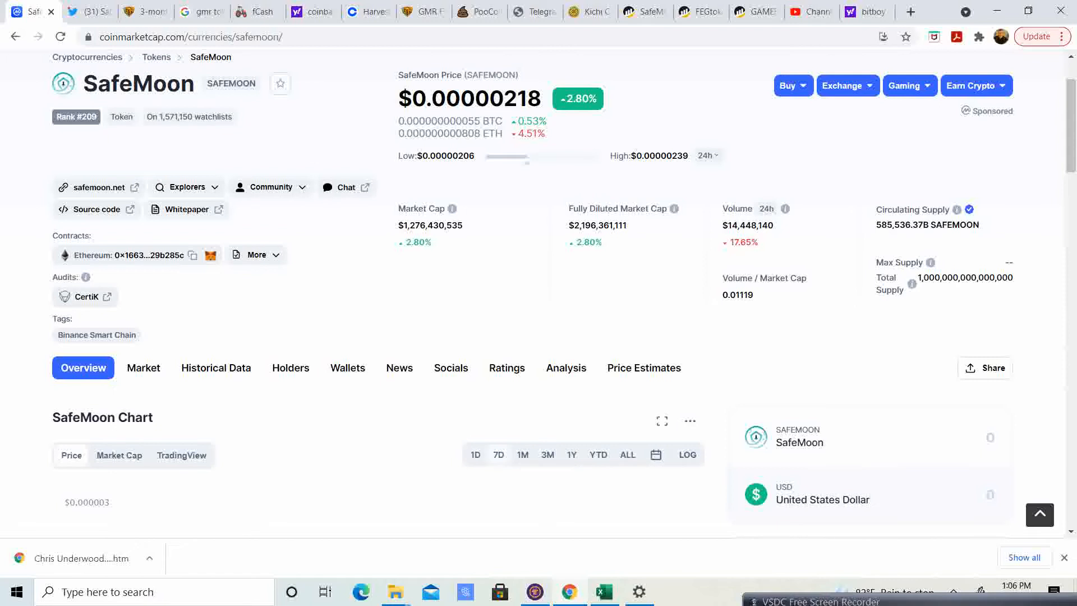
Switch to the SafeMoon Twitter profile tab.
key("ctrl+Tab")
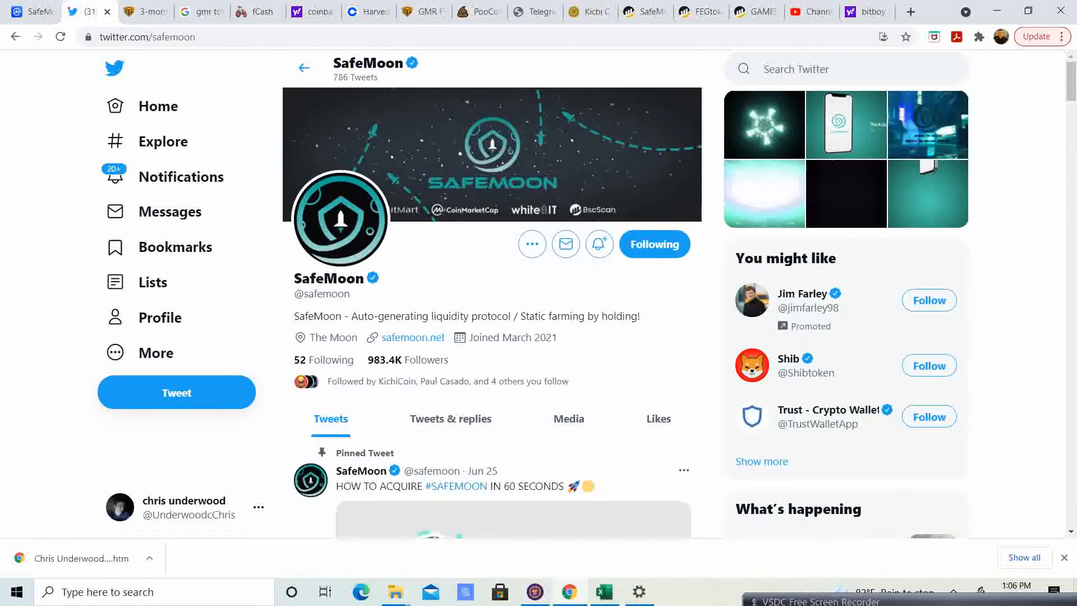
scroll(539, 337, "down", 3)
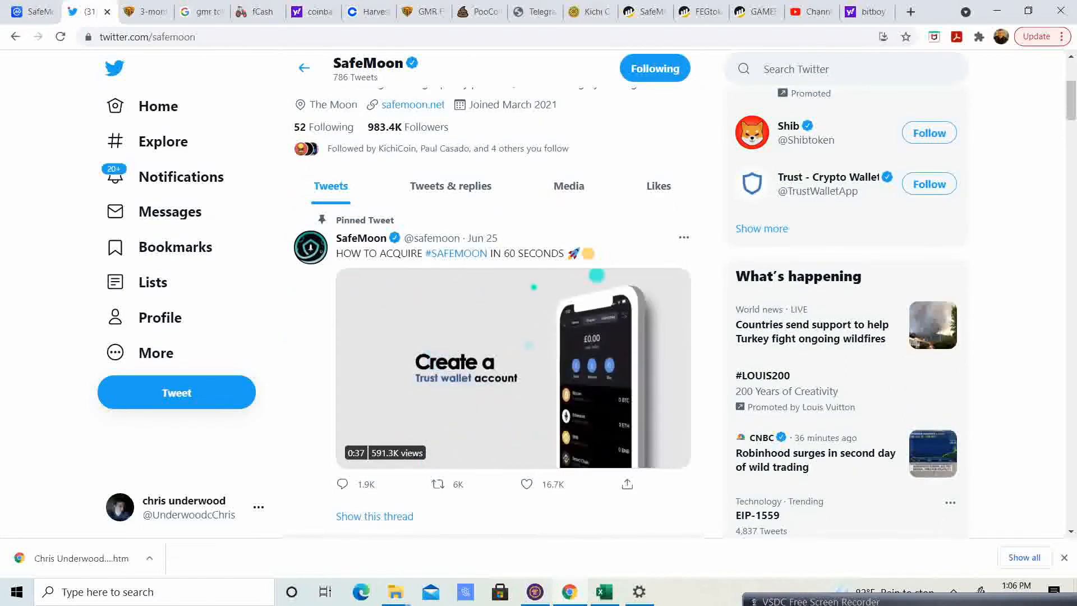
scroll(514, 337, "down", 3)
scroll(513, 337, "down", 3)
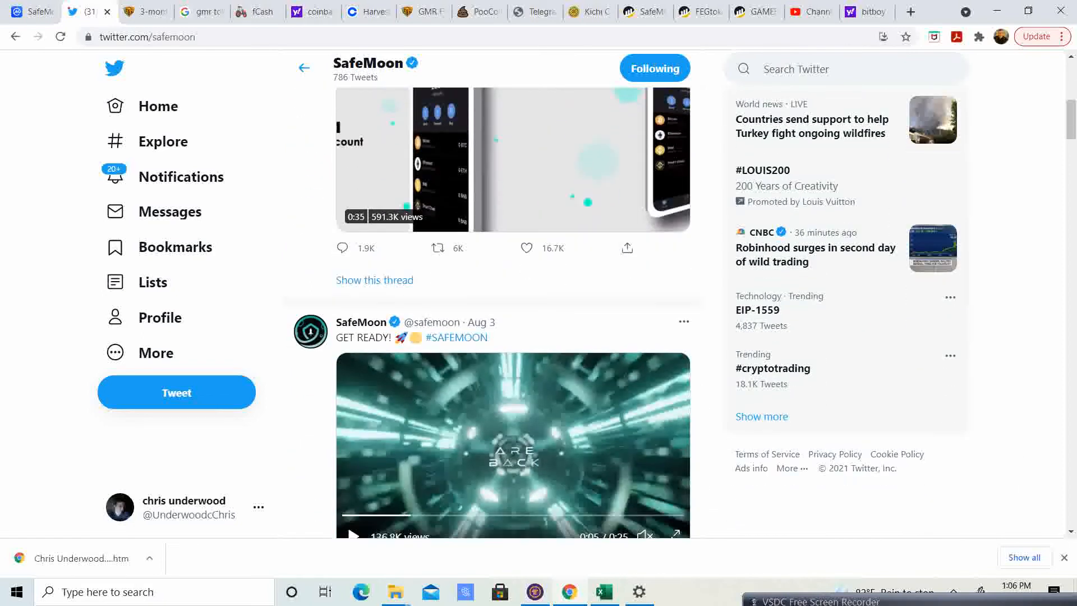
scroll(513, 337, "down", 1)
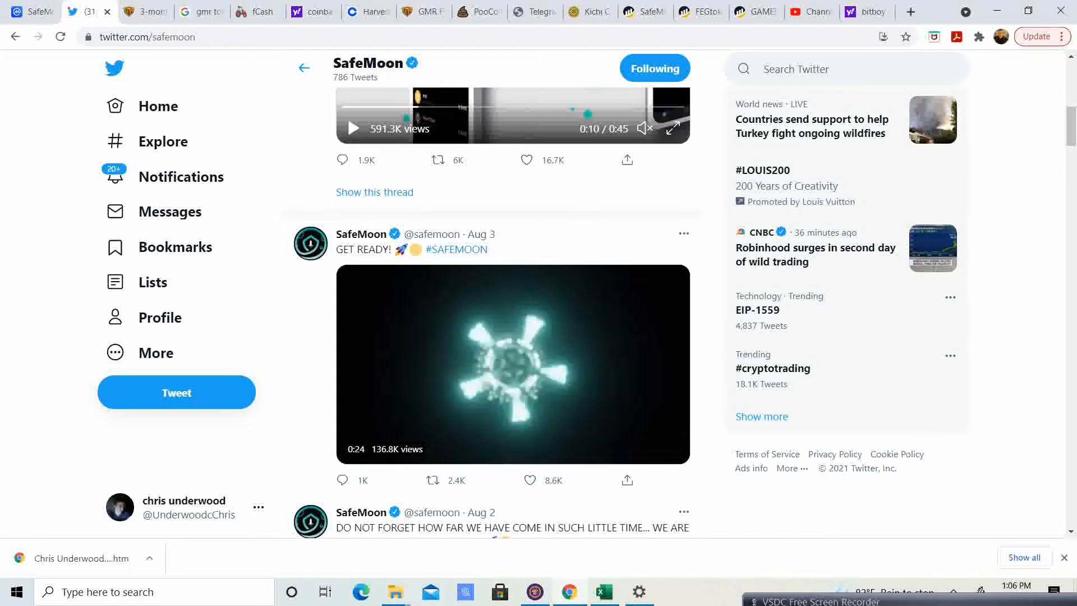
scroll(513, 337, "down", 1)
scroll(513, 278, "down", 1)
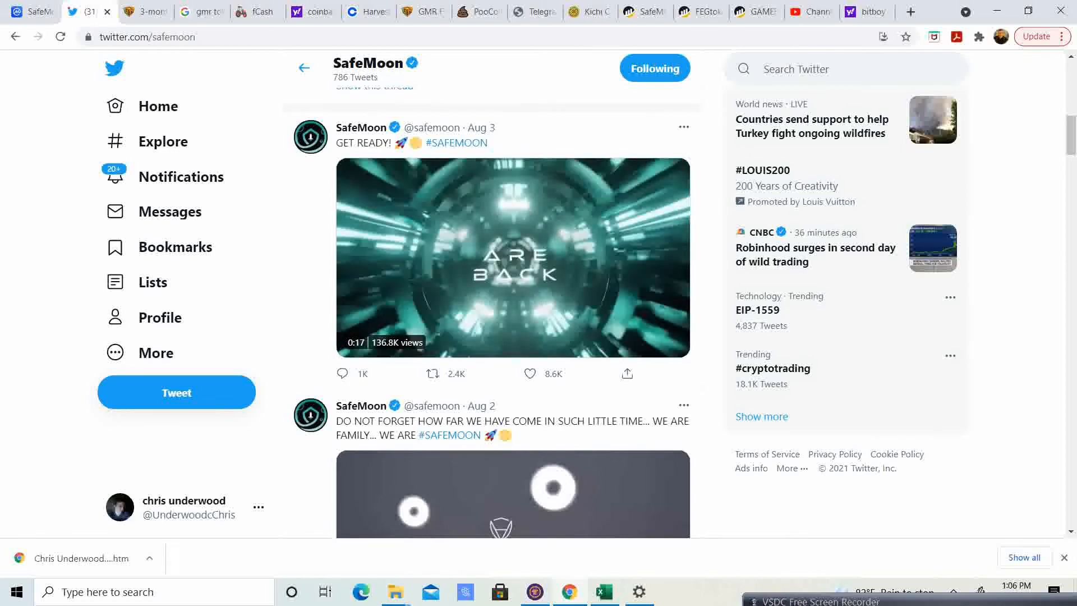
scroll(513, 278, "down", 2)
scroll(512, 338, "down", 1)
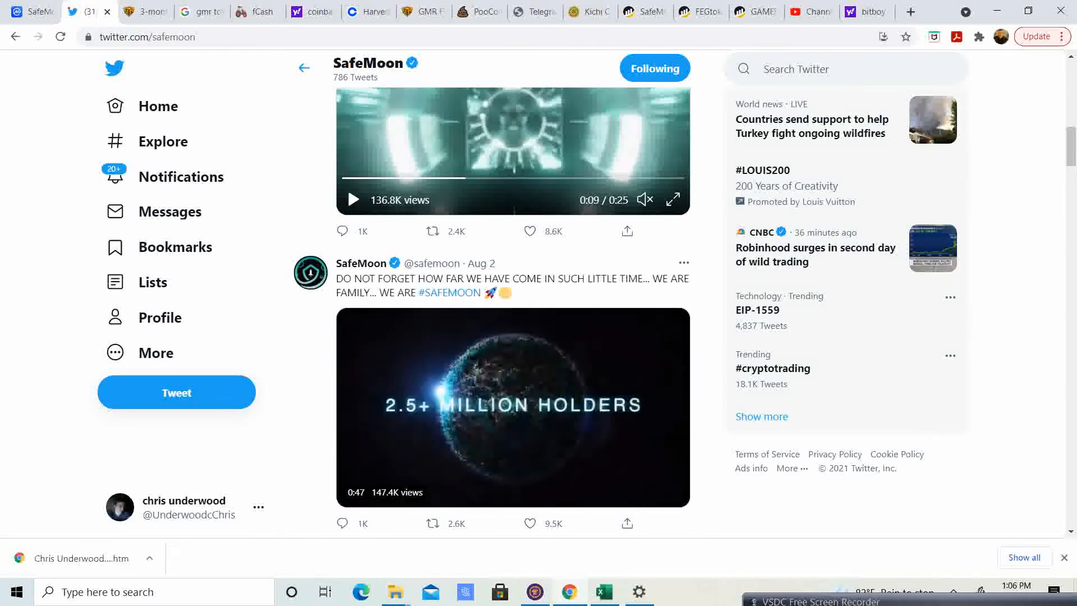
scroll(348, 186, "down", 1)
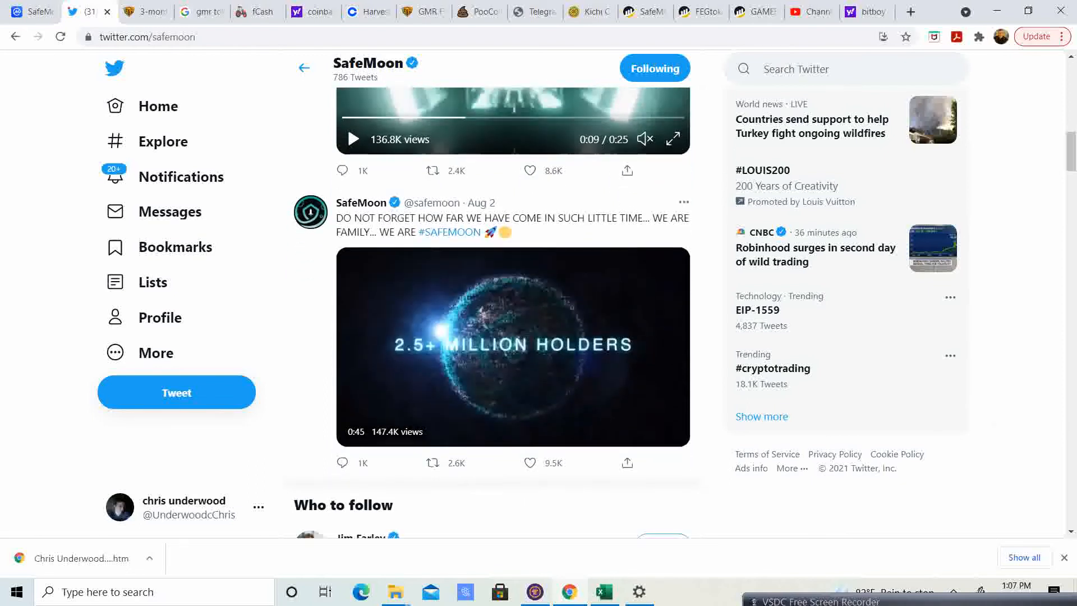
scroll(348, 186, "down", 1)
scroll(347, 186, "up", 2)
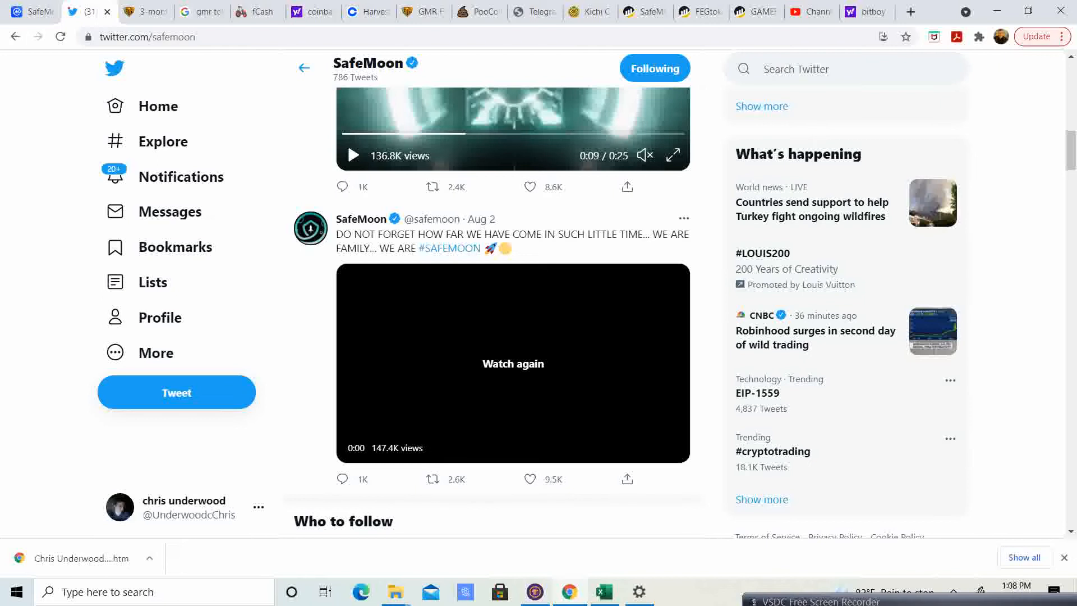
In a new tab, search Google for 'safemoon take over bibipom' after dropping the word exchange.
left_click(911, 12)
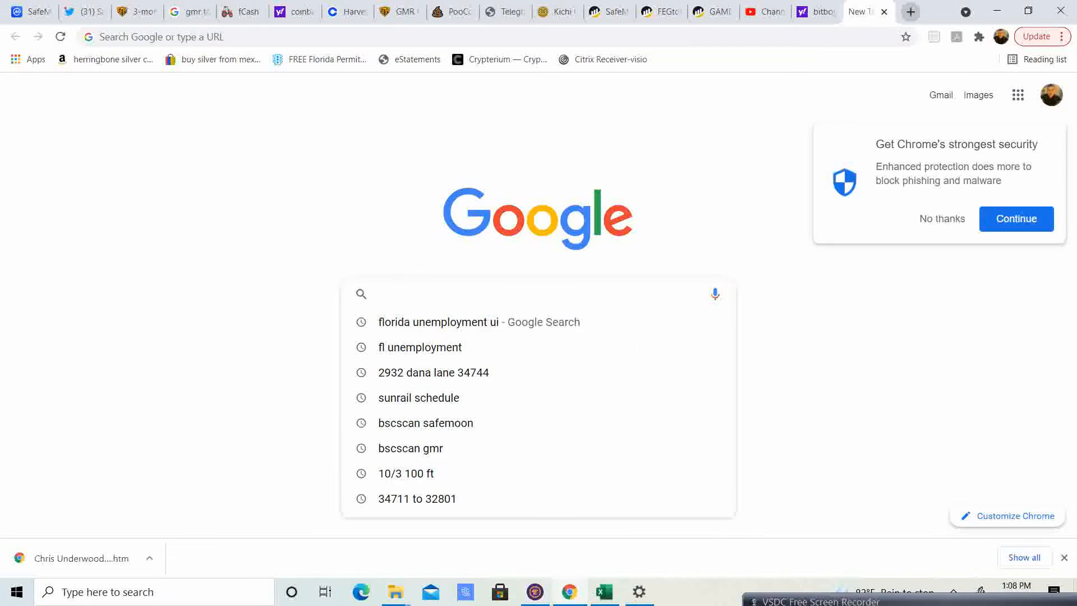
type("safemoon take ")
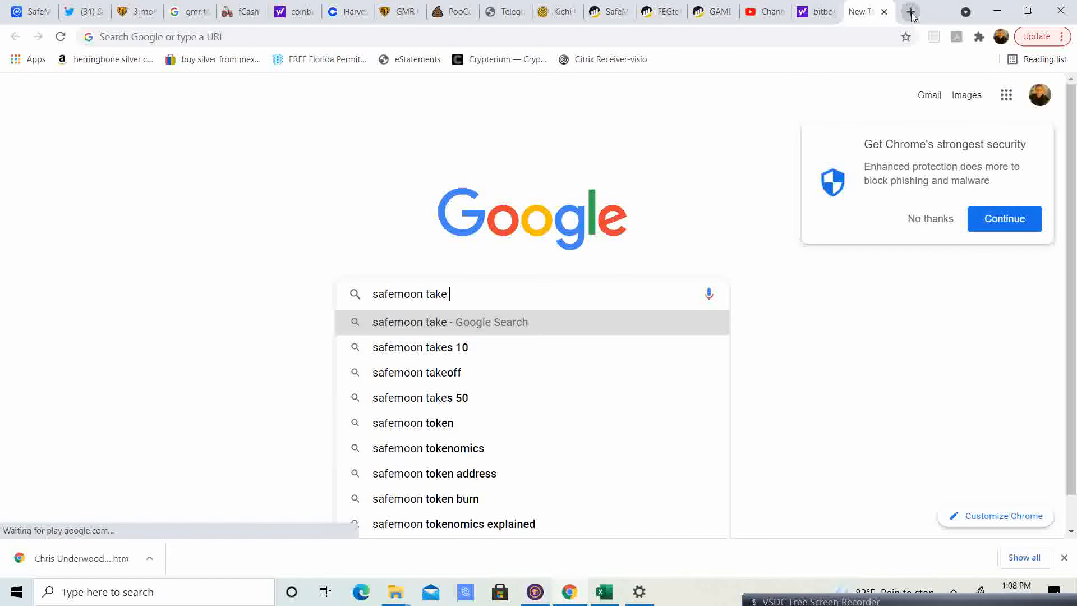
type("over e")
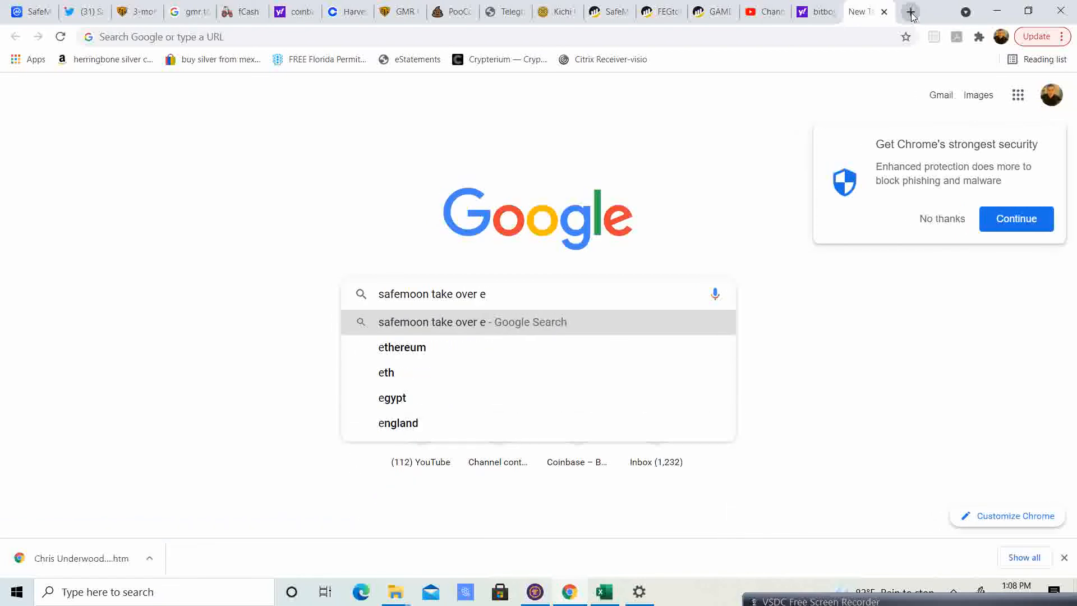
type("xchange")
key("Return")
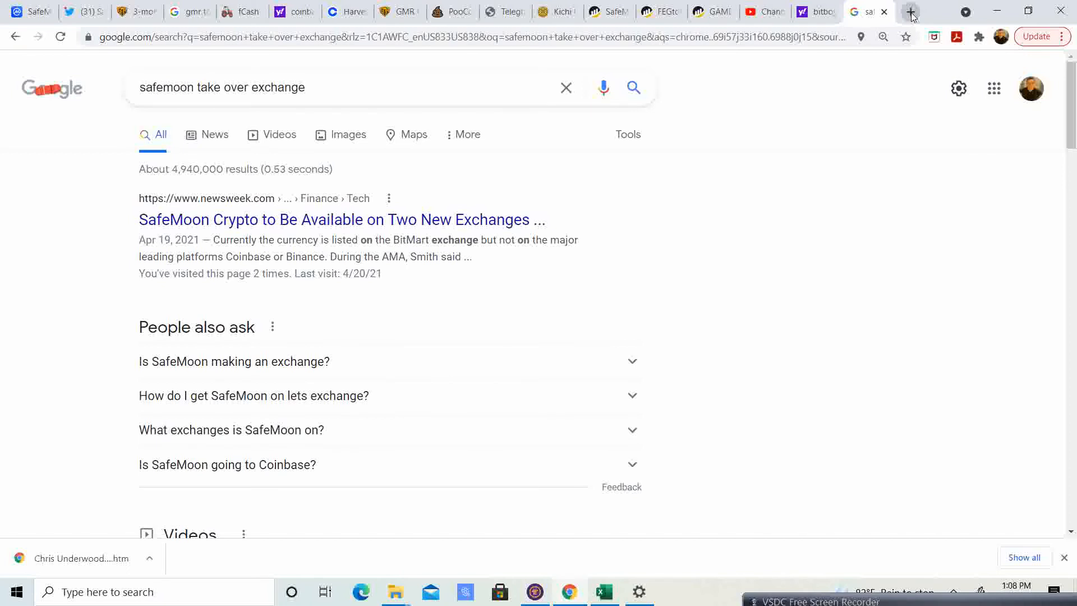
scroll(539, 336, "down", 5)
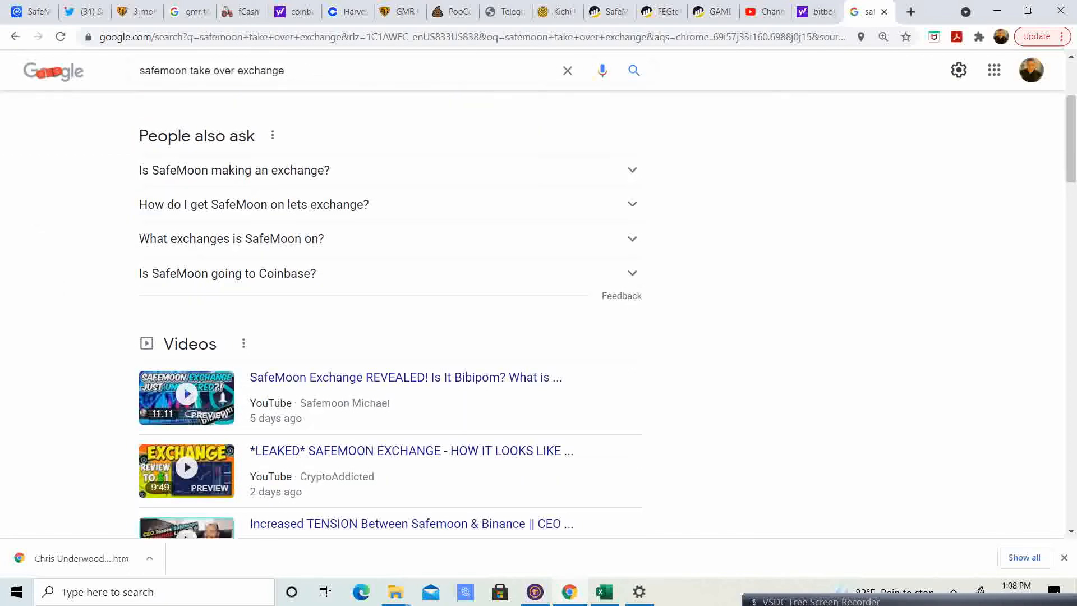
scroll(539, 337, "down", 1)
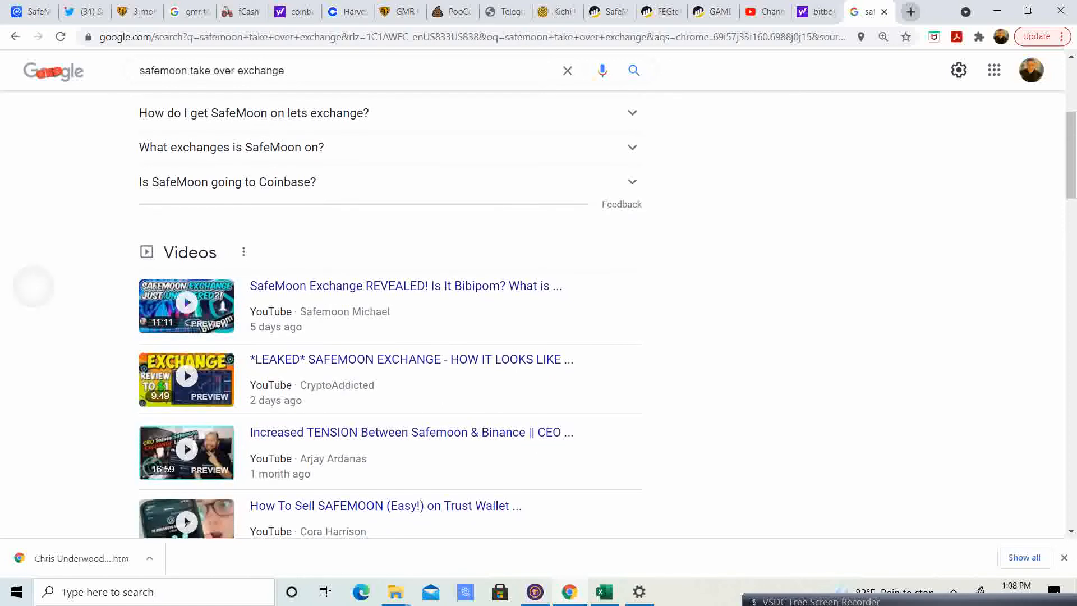
scroll(539, 337, "up", 4)
scroll(538, 337, "up", 2)
left_click(305, 87)
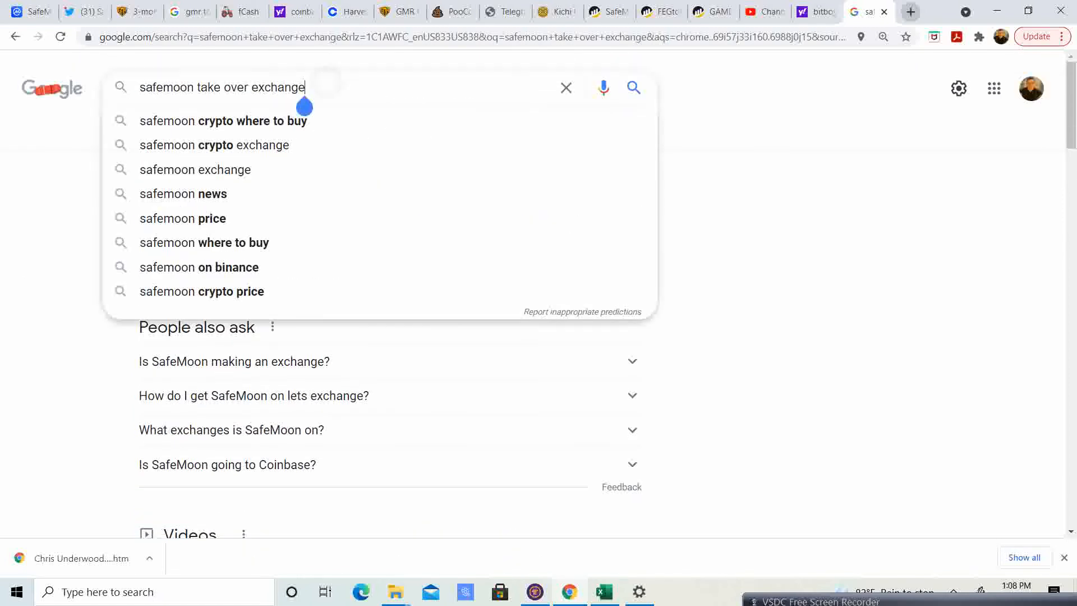
key("BackSpace")
key("BackSpace")
key("BackSpace")
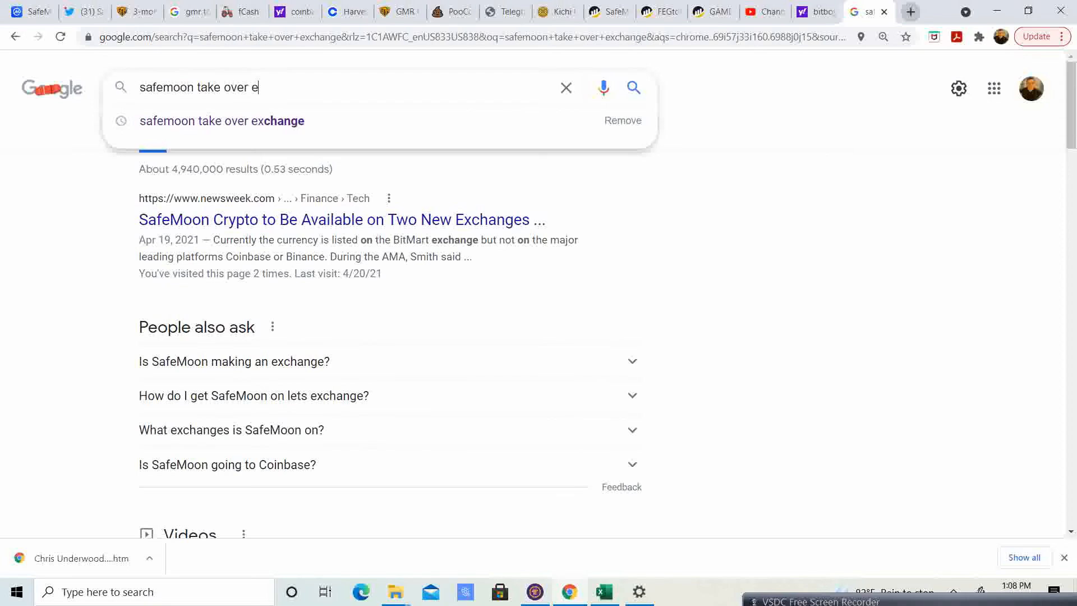
type("bi")
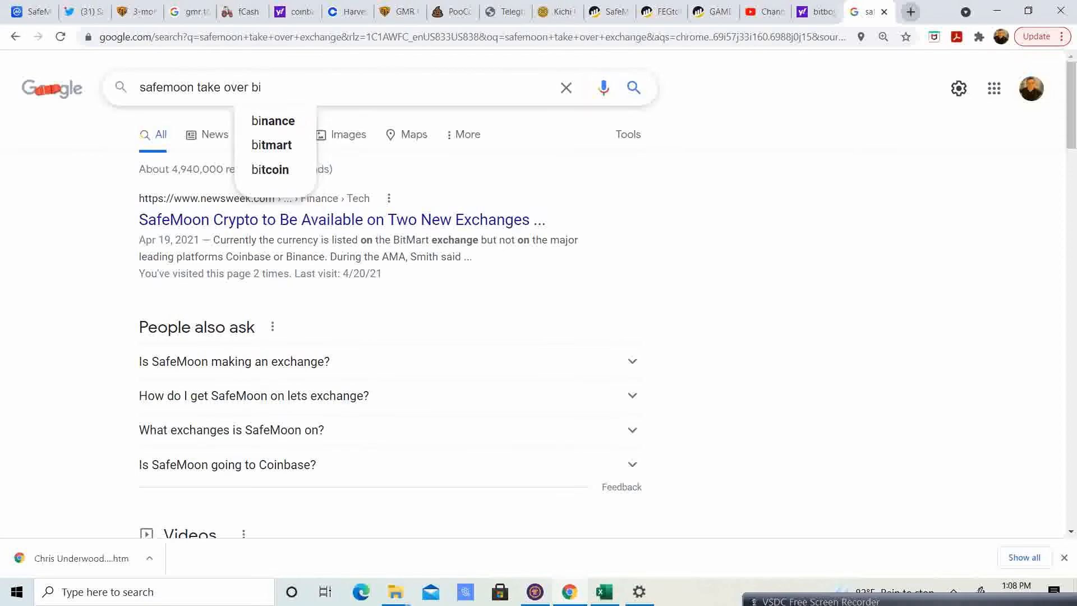
type("bipom")
key("Return")
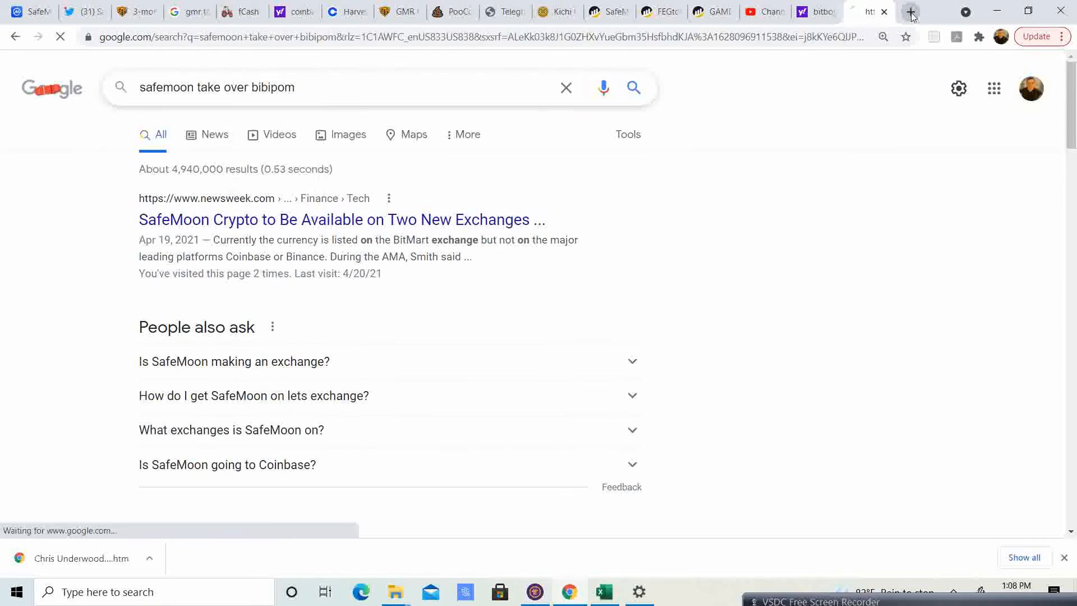
scroll(539, 337, "down", 3)
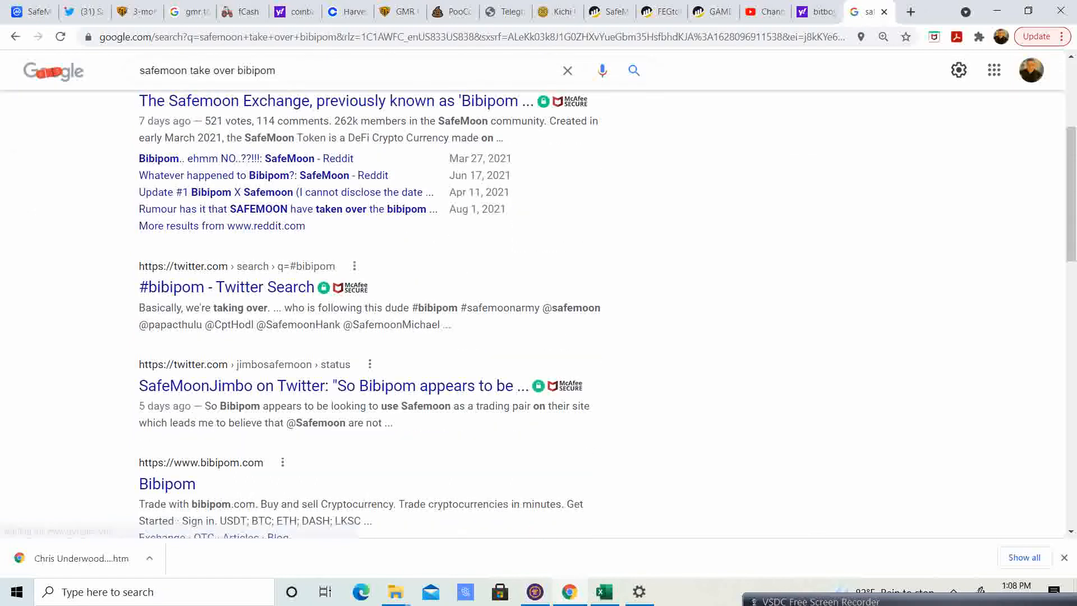
scroll(540, 337, "down", 1)
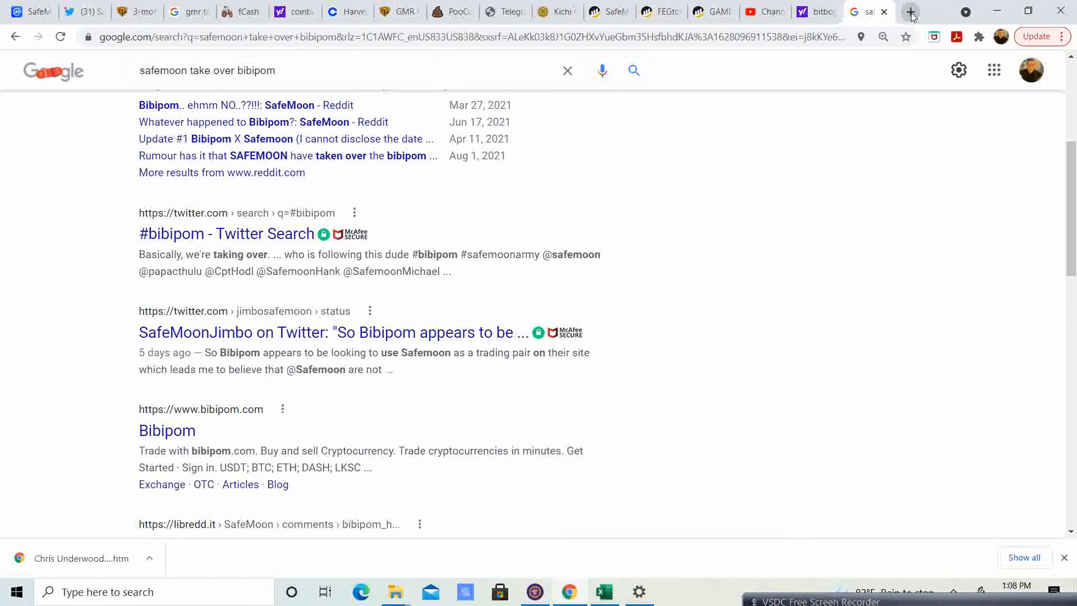
Open the SafeMoonJimbo tweet about Bibipom from the results.
left_click(333, 333)
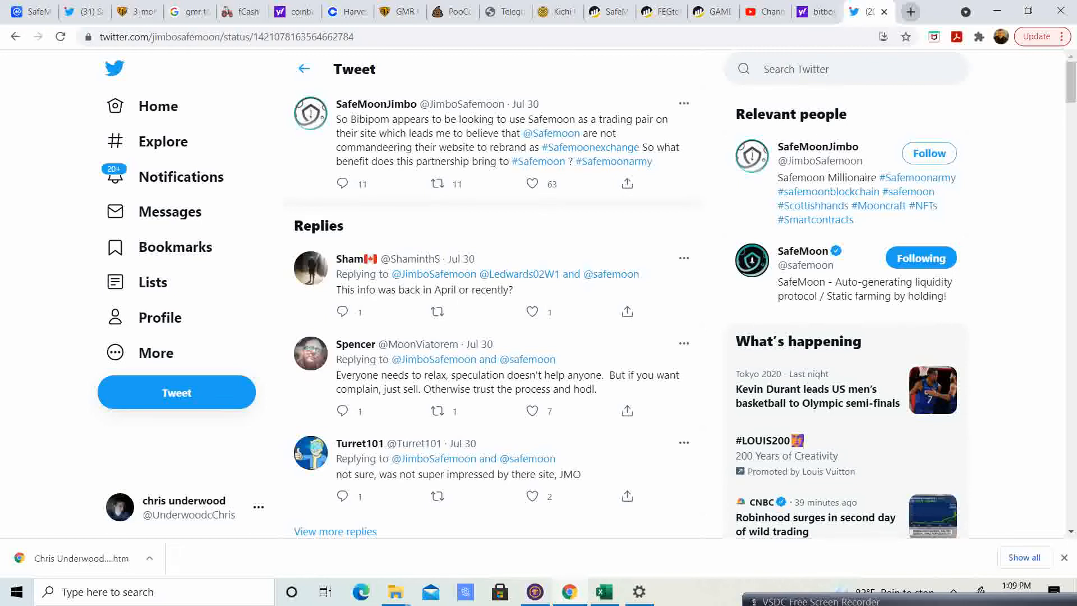
Return to SafeMoon's official Twitter profile tab.
key("ctrl+2")
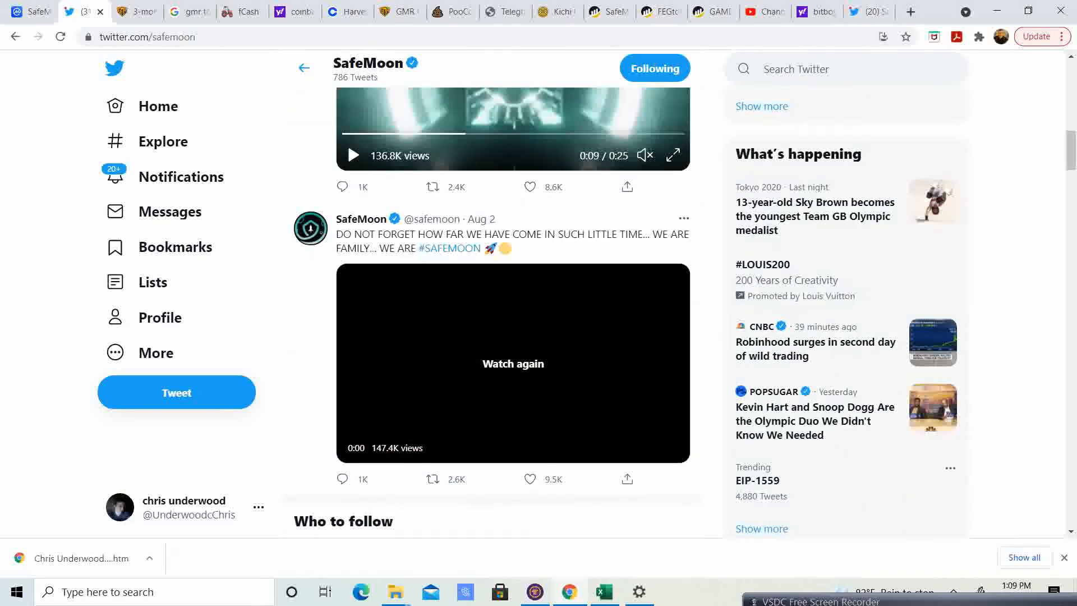
Search 'bibipom' in a new tab, review the site, then return to SafeMoon's Twitter profile.
key("ctrl+t")
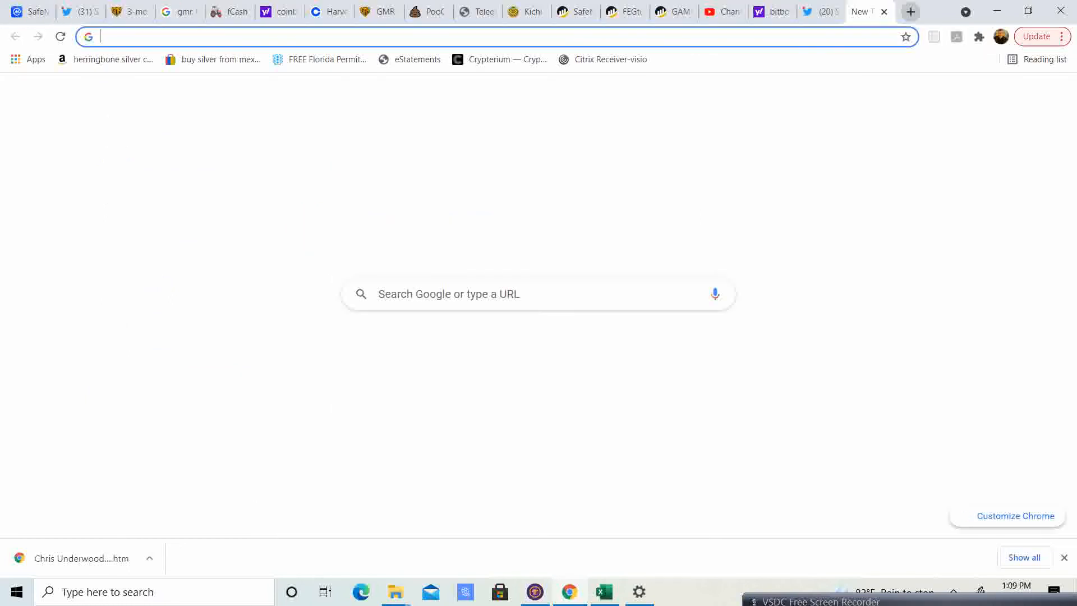
key("Escape")
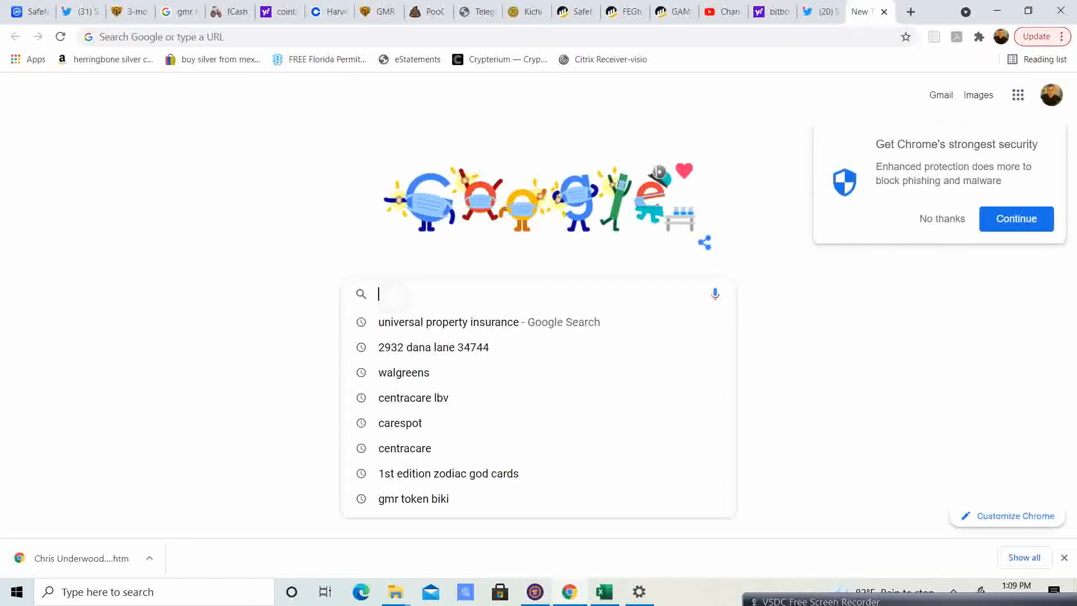
type("bib")
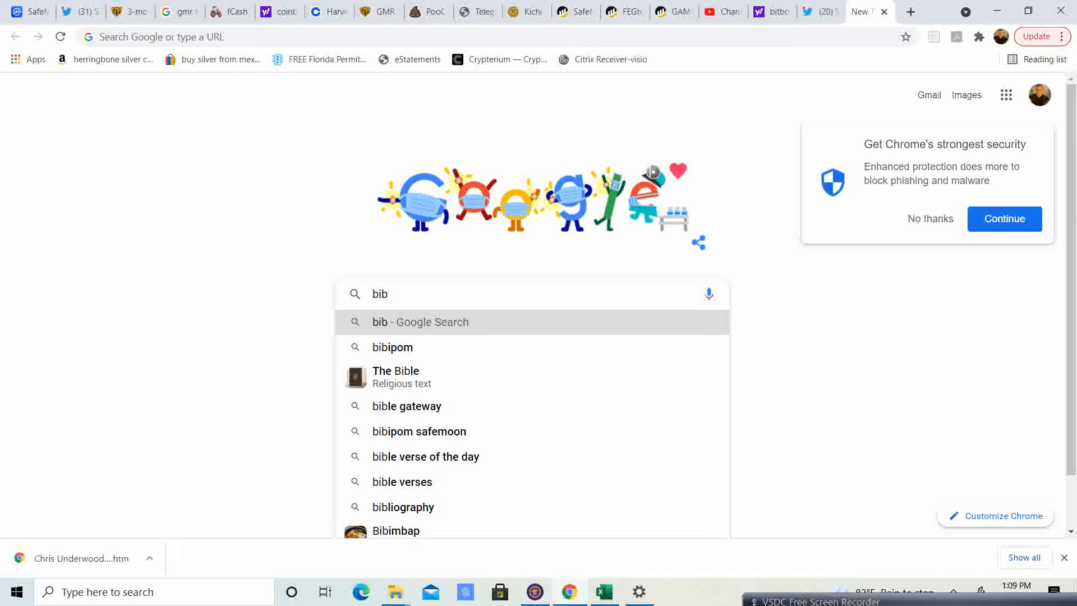
type("ipo")
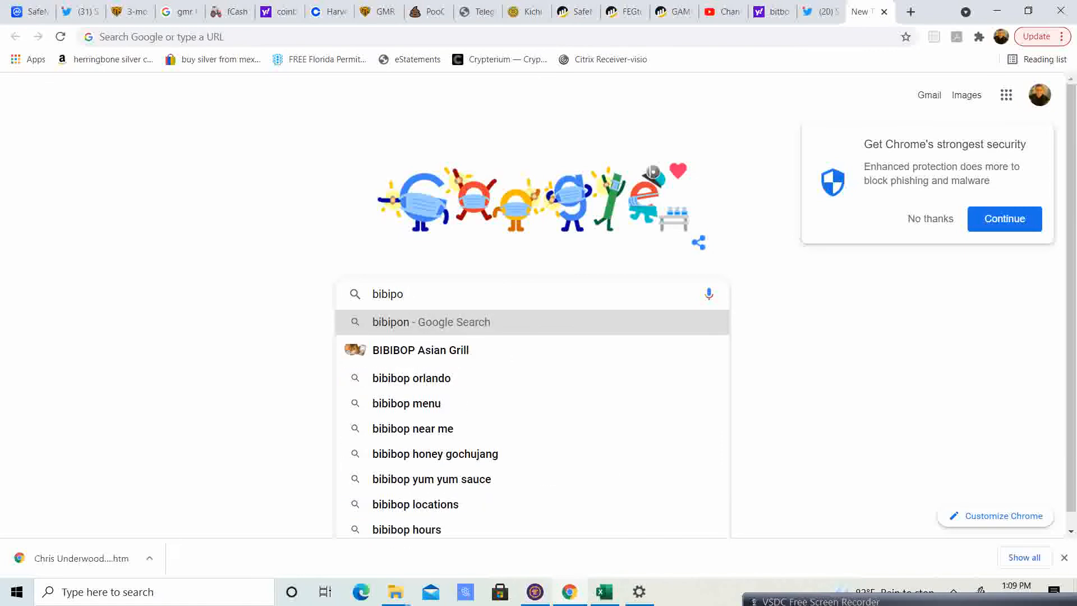
type("m")
key("Return")
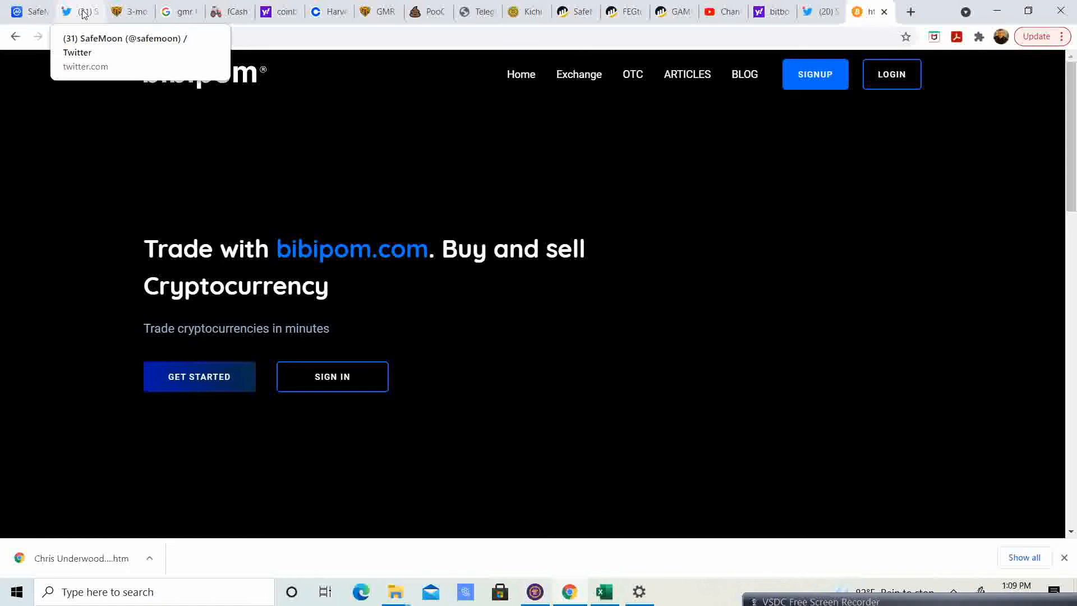
scroll(539, 303, "down", 3)
scroll(538, 303, "down", 3)
scroll(538, 304, "down", 2)
scroll(539, 303, "down", 5)
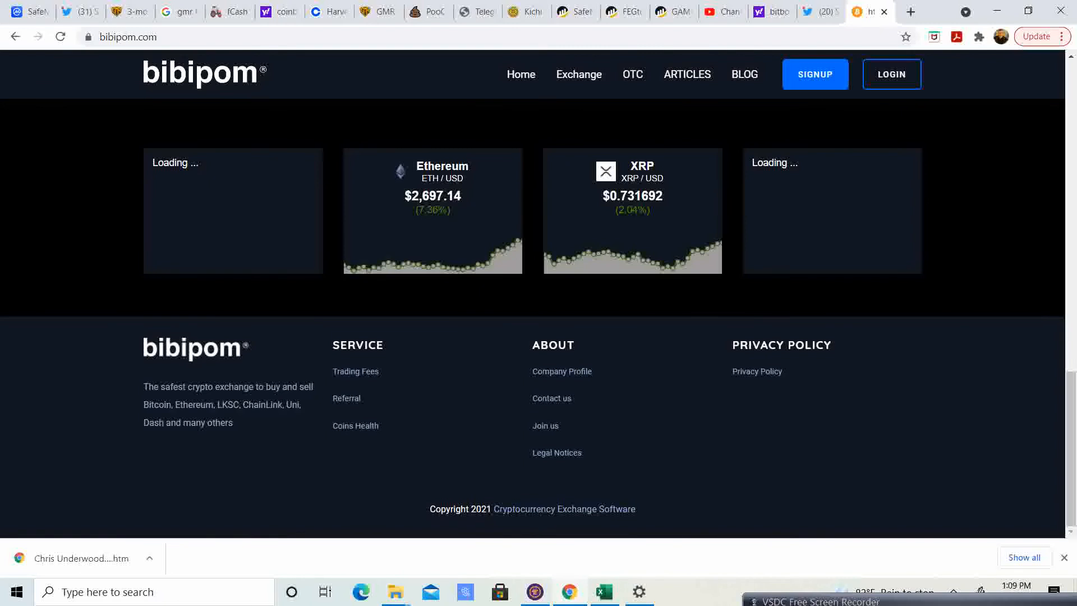
scroll(539, 303, "up", 5)
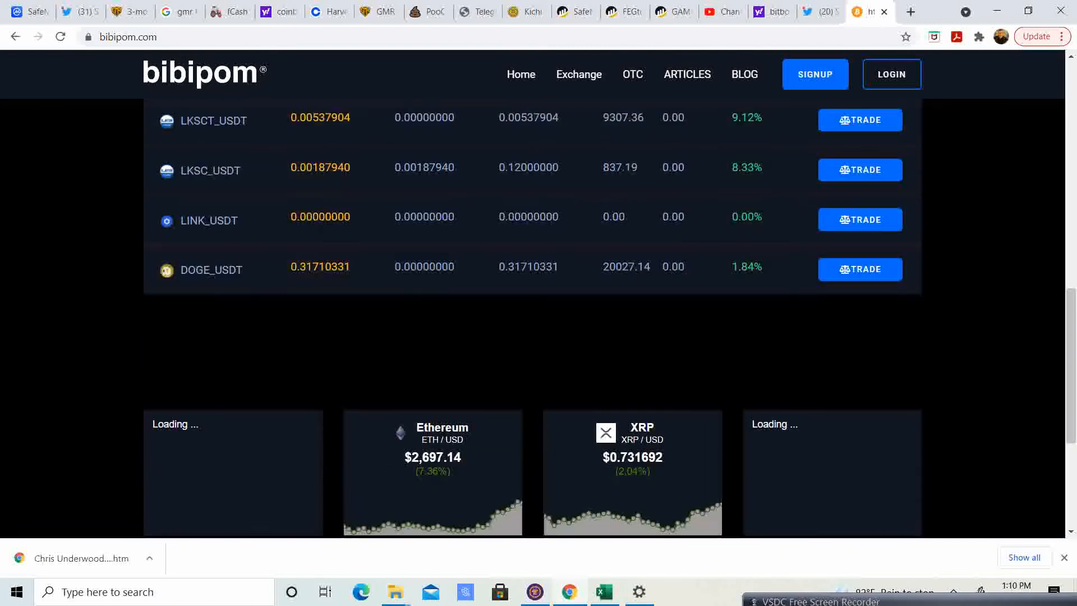
scroll(539, 304, "up", 8)
scroll(539, 303, "down", 5)
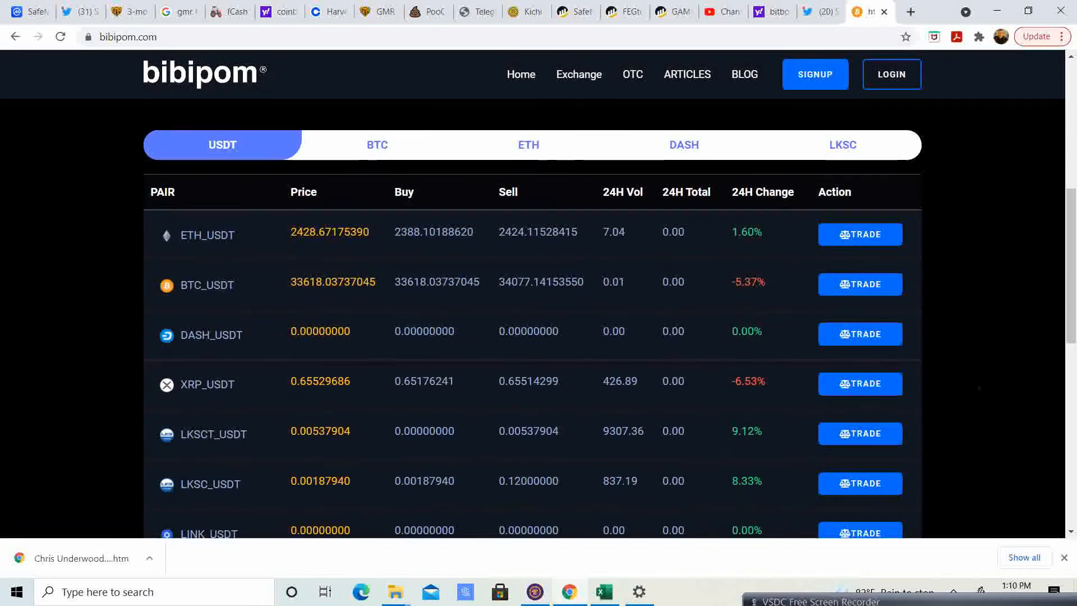
scroll(539, 303, "down", 1)
scroll(539, 303, "down", 2)
scroll(539, 304, "up", 2)
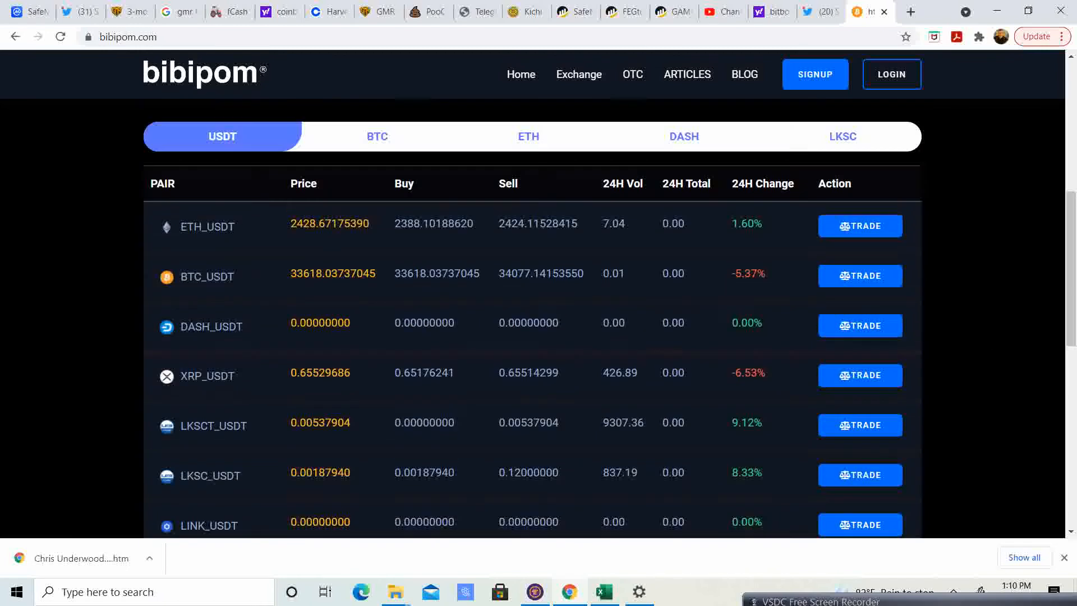
scroll(539, 303, "up", 5)
left_click(80, 11)
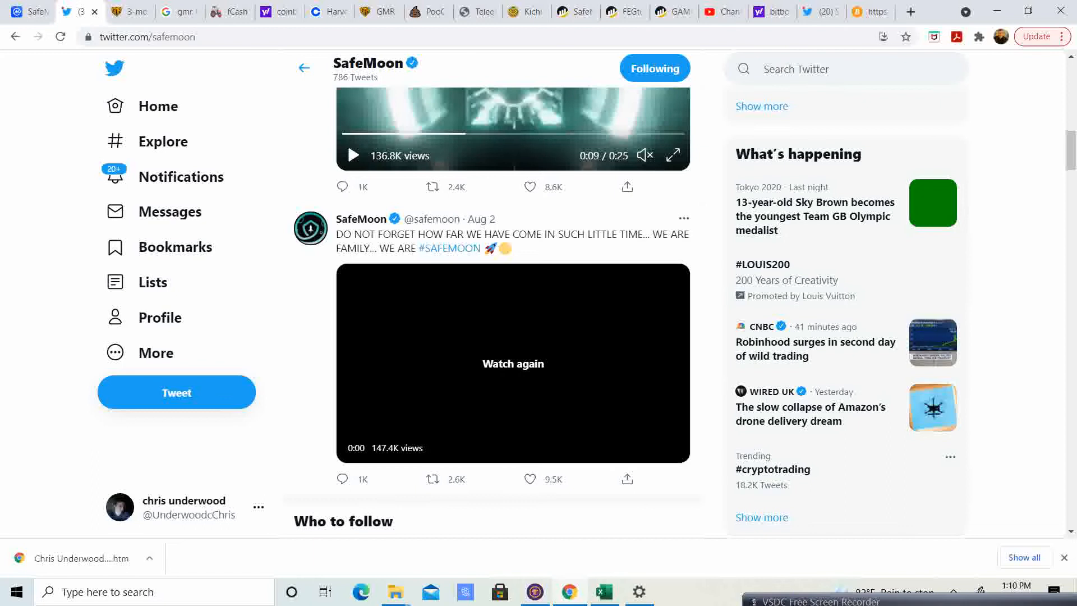
Scroll up the SafeMoon Twitter feed toward the top of the profile.
left_click_drag(951, 602, 956, 573)
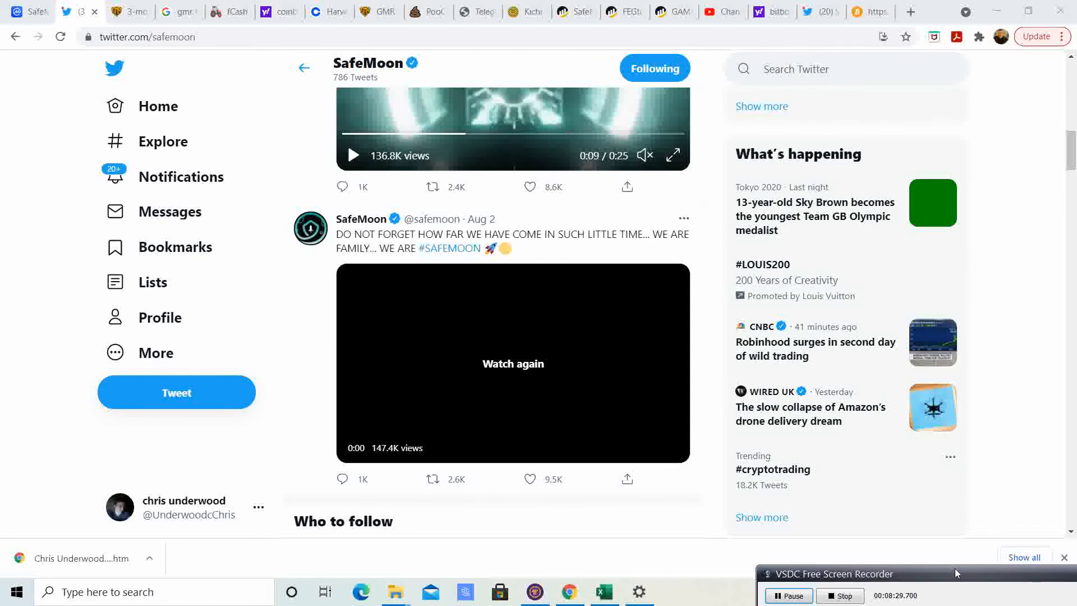
scroll(514, 337, "down", 1)
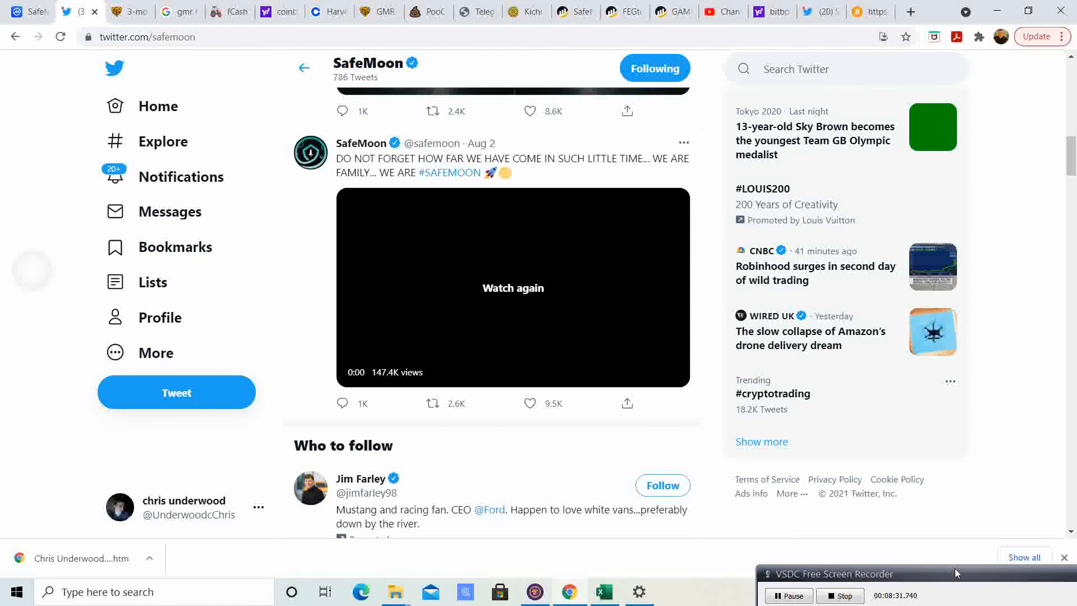
scroll(514, 295, "up", 3)
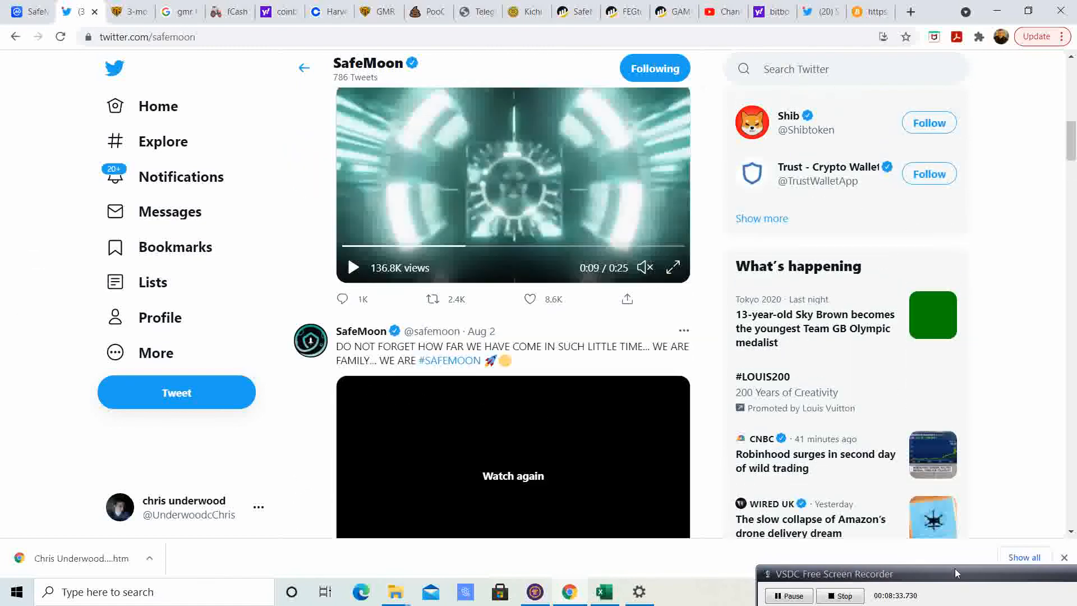
scroll(513, 294, "down", 1)
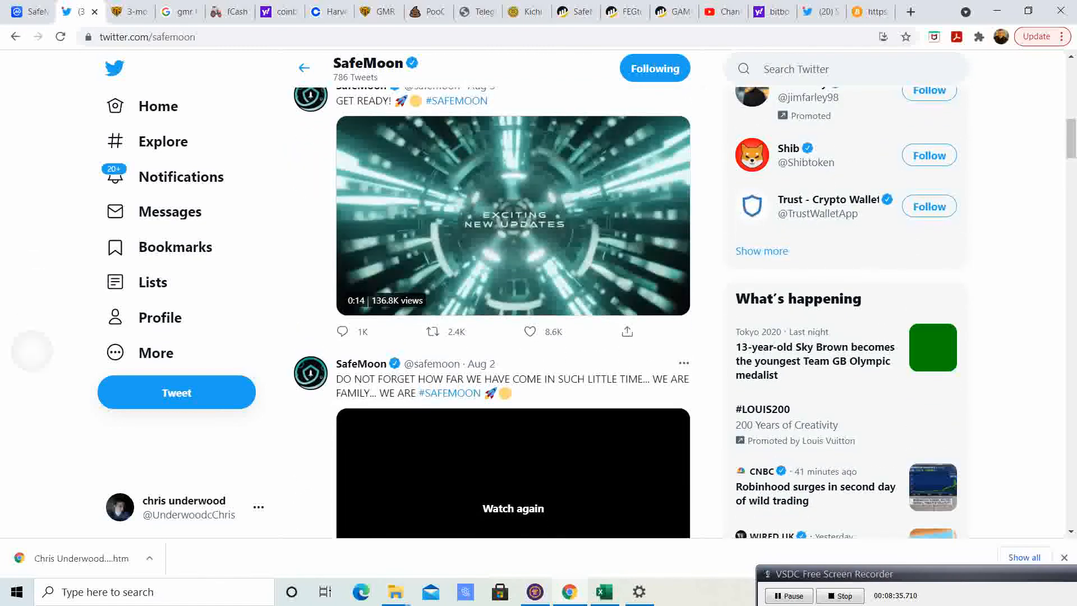
scroll(514, 295, "up", 1)
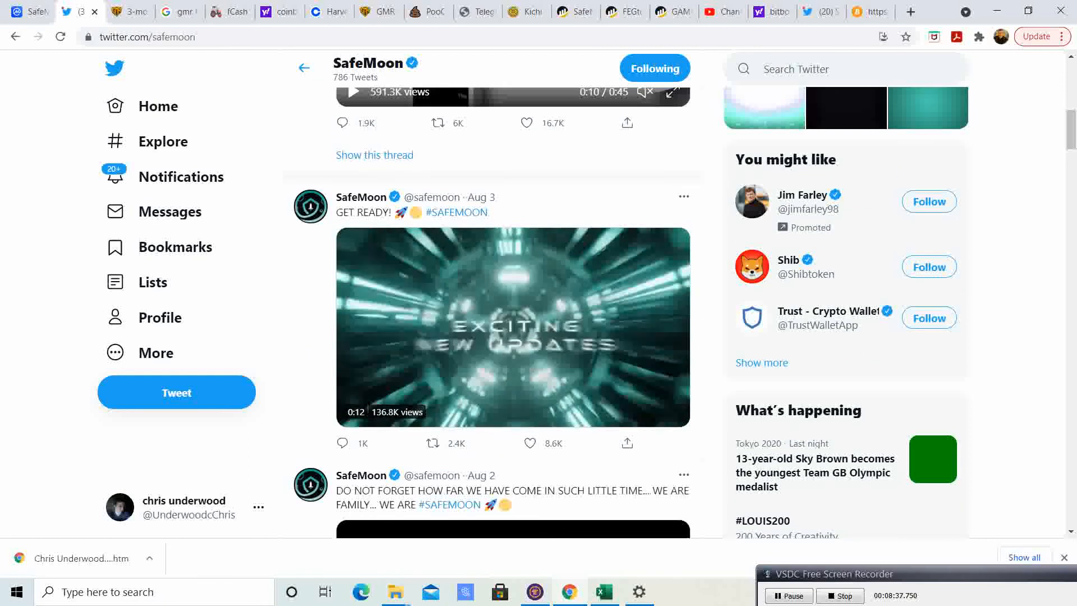
scroll(513, 295, "up", 3)
scroll(514, 294, "up", 1)
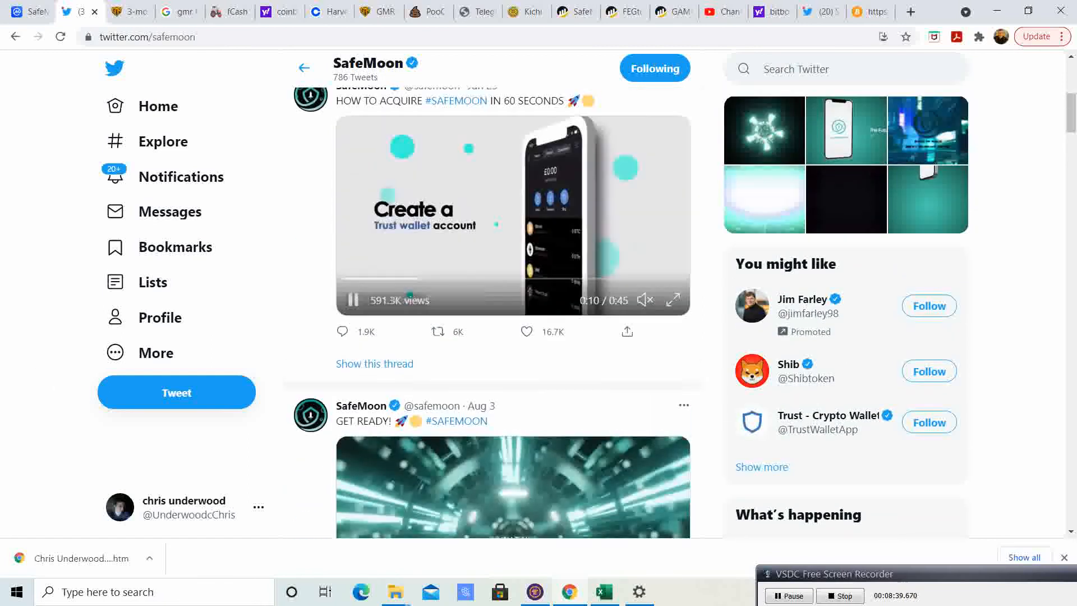
scroll(513, 295, "up", 4)
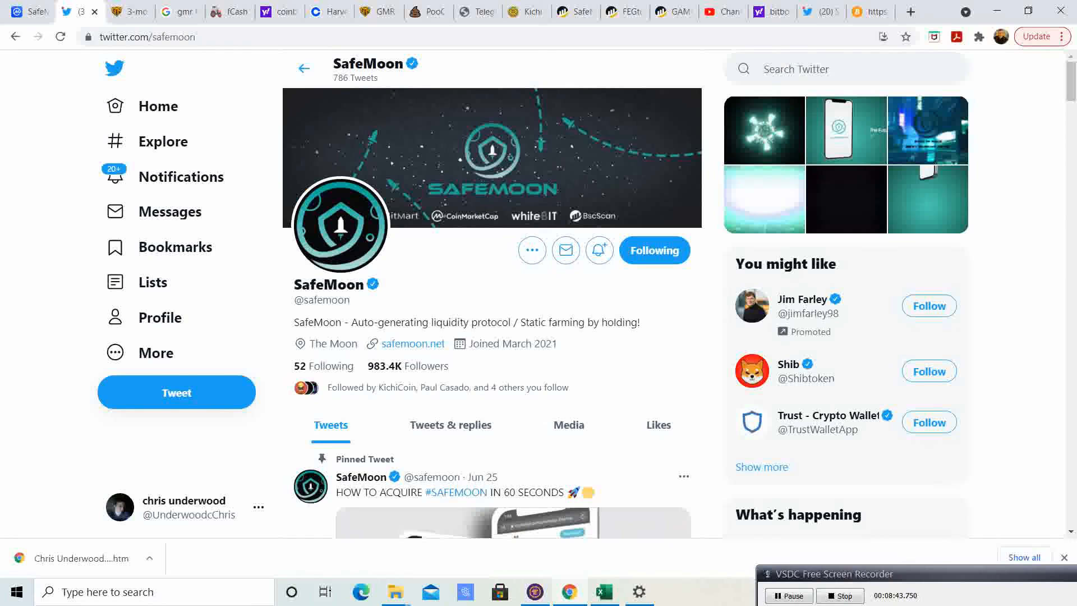
Reload SafeMoon's BscScan token page for fresh holder figures, then return to CoinMarketCap.
left_click(575, 12)
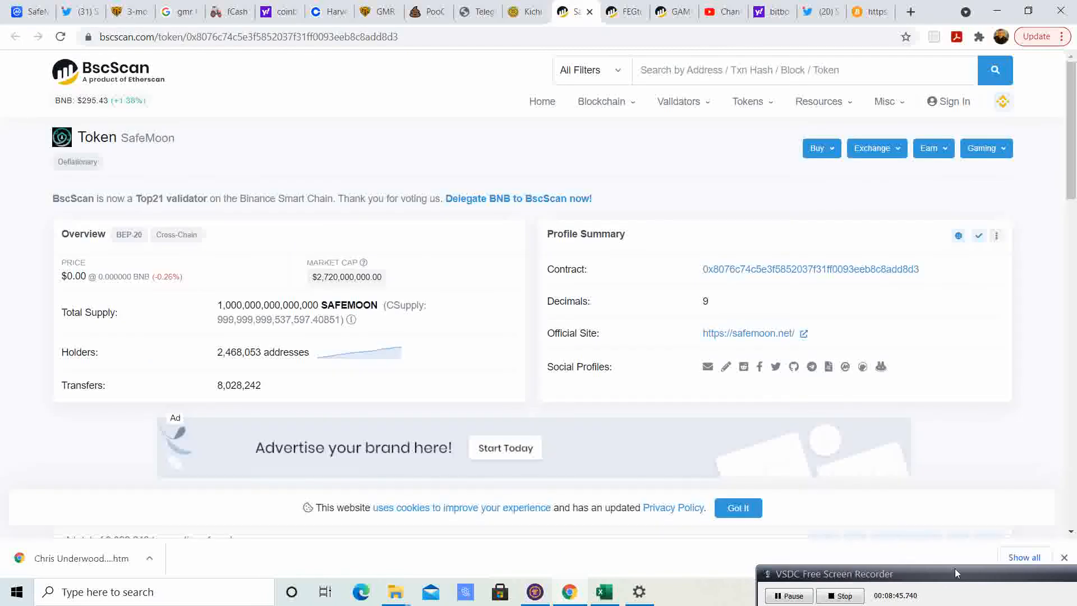
key("F5")
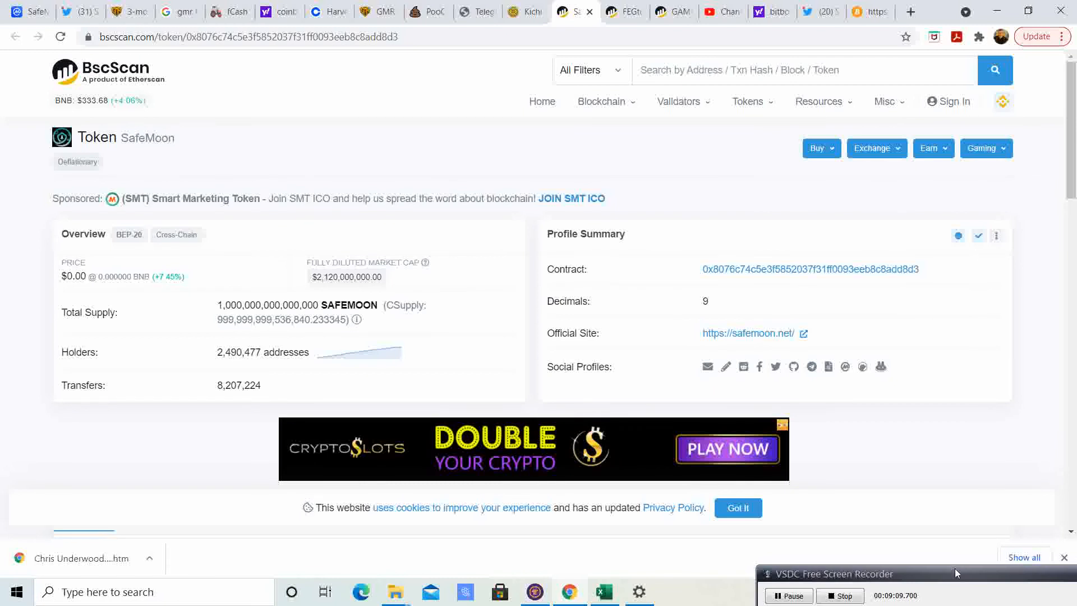
key("ctrl+1")
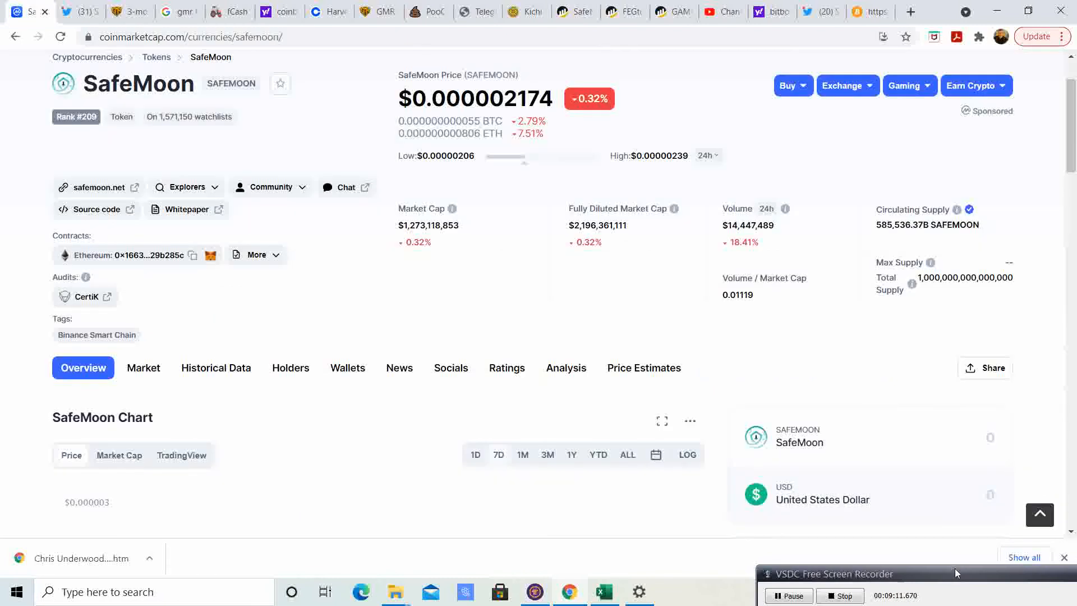